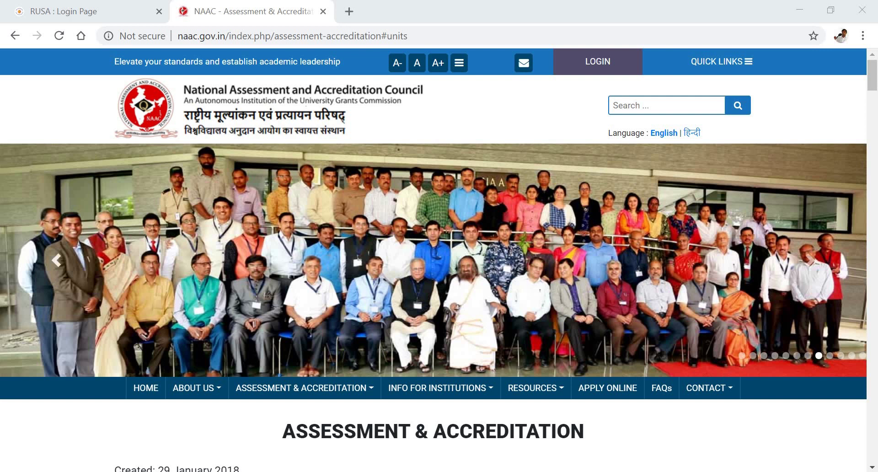
Step: Switch to the RUSA login page and open the Institute Registration form
left_click(64, 11)
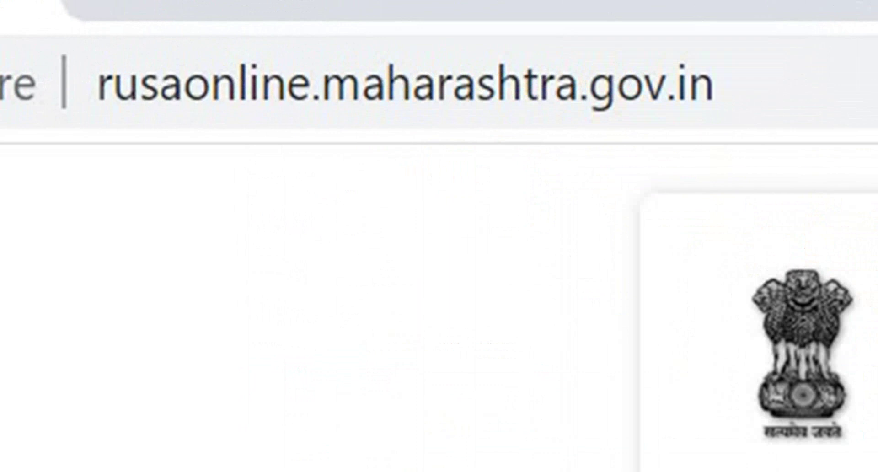
scroll(590, 261, "down", 1)
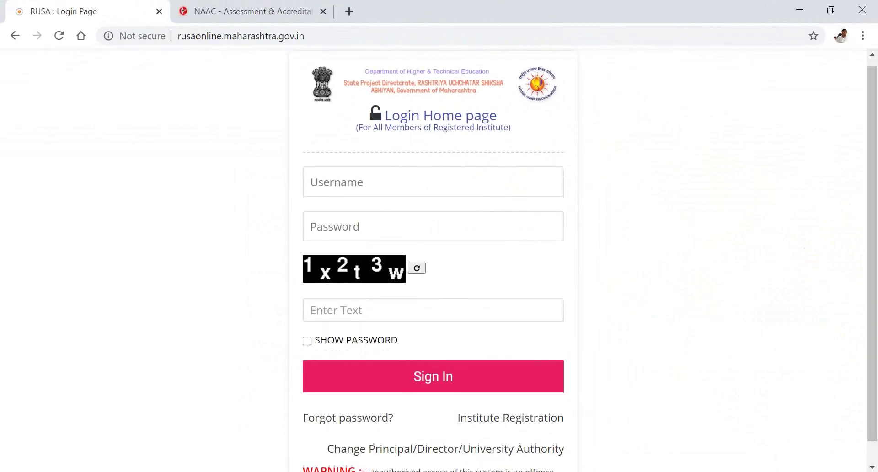
scroll(439, 261, "down", 1)
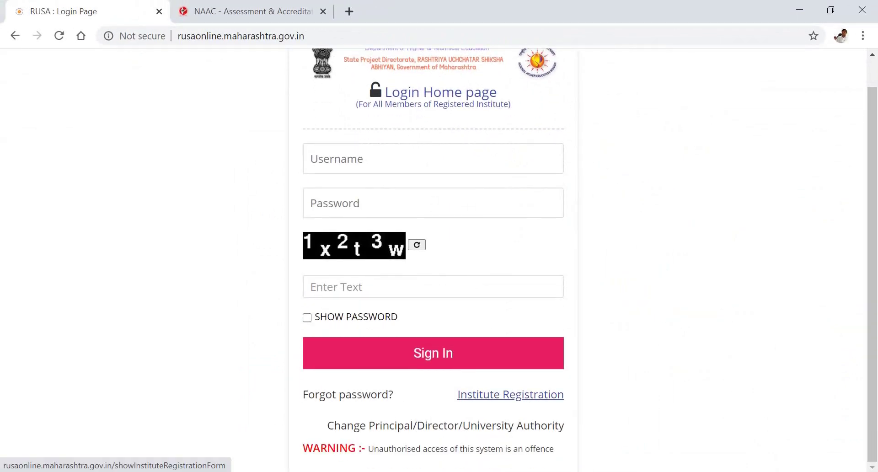
left_click(547, 396)
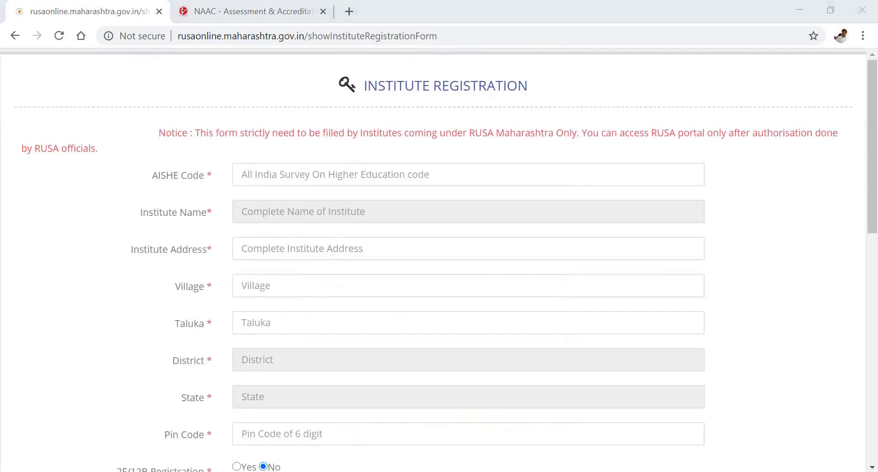
Step: Examine the Institute Registration form's fields, from the AISHE code through the trust and principal details to autonomy and institute type
scroll(439, 260, "down", 2)
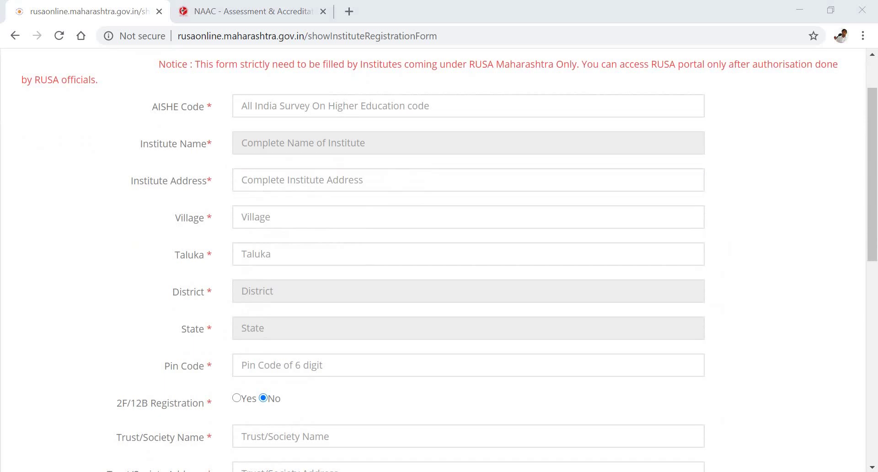
scroll(468, 260, "down", 6)
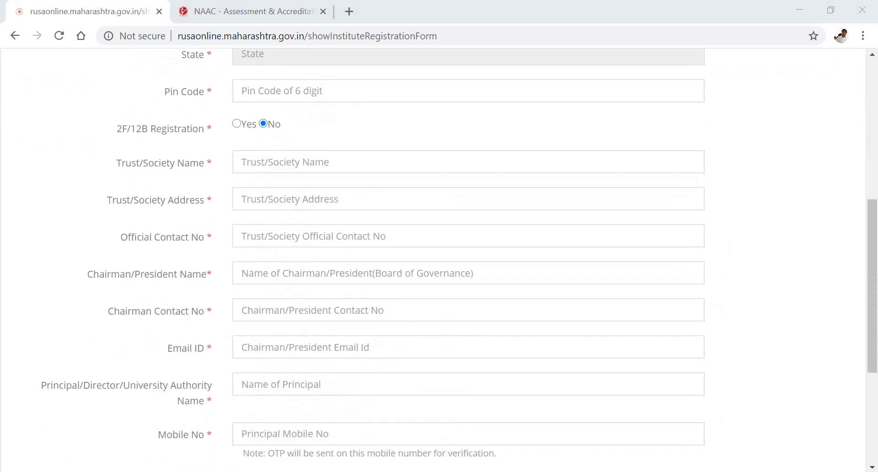
scroll(468, 260, "down", 2)
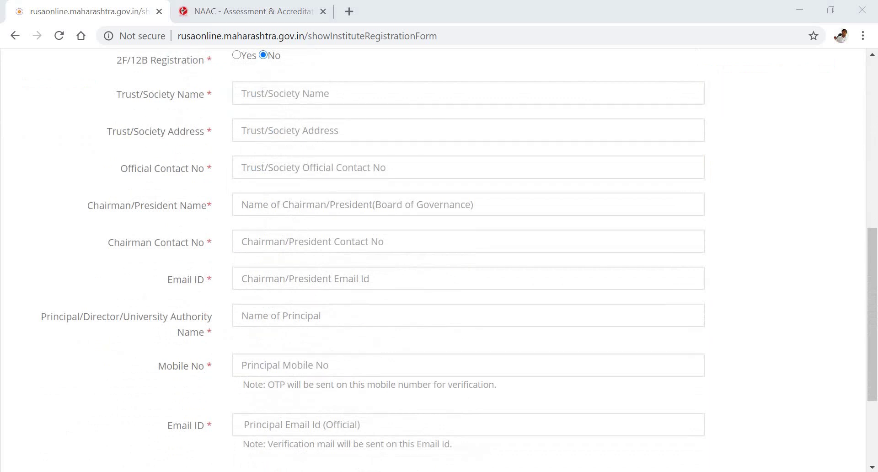
scroll(440, 256, "down", 3)
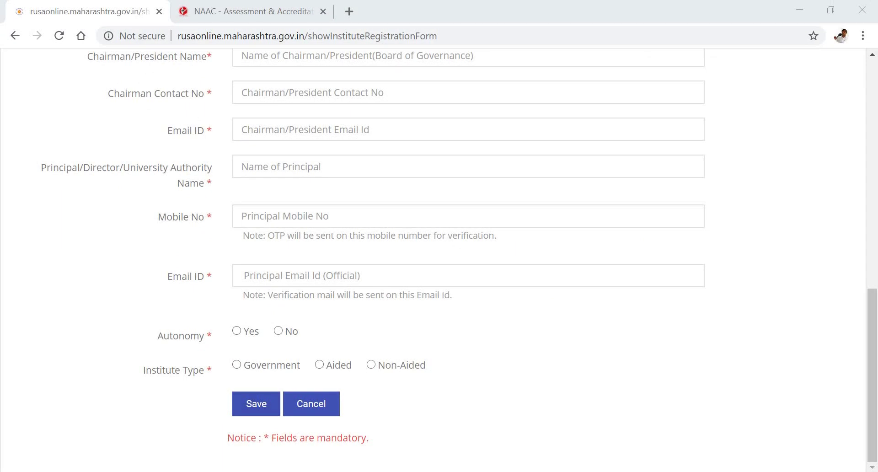
scroll(439, 259, "up", 12)
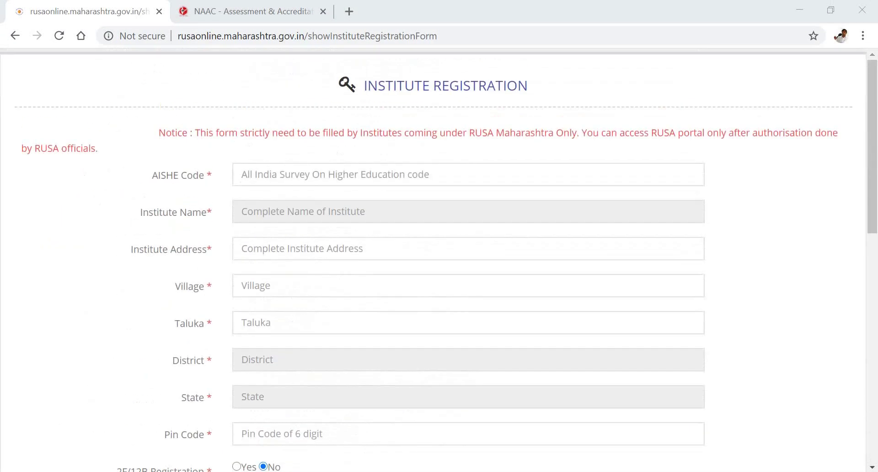
scroll(439, 260, "down", 4)
scroll(440, 260, "down", 6)
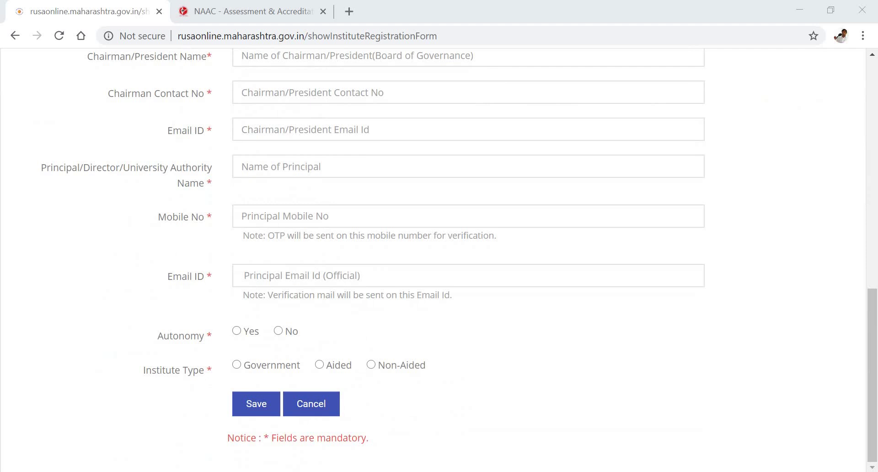
Step: Return to the login page and sign in with the institute's username, account password and captcha text
key("alt+Left")
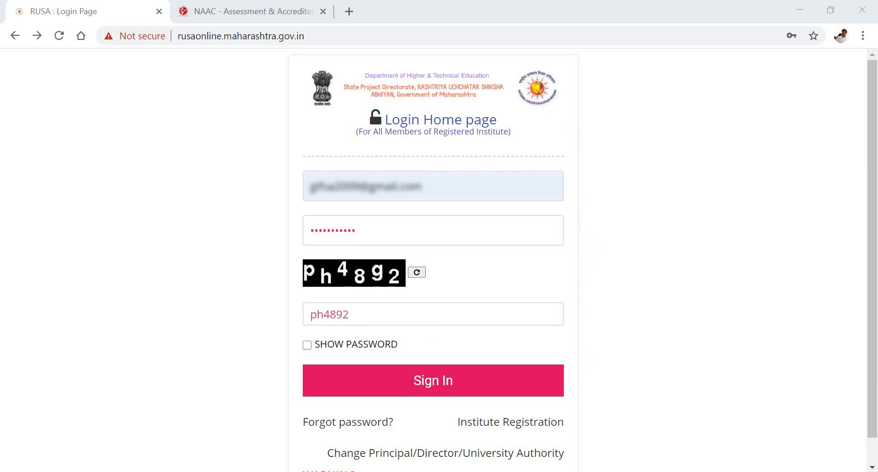
key("Return")
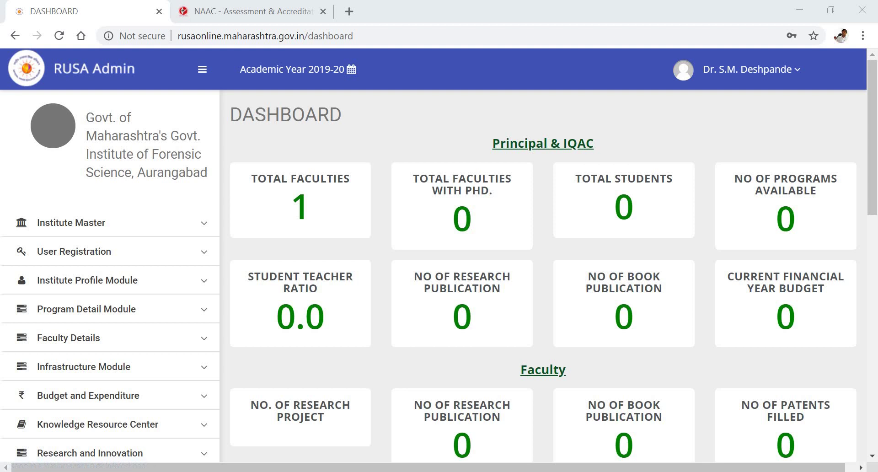
Step: Open the Department Master under Institute Master and review the full list of departments
left_click(70, 223)
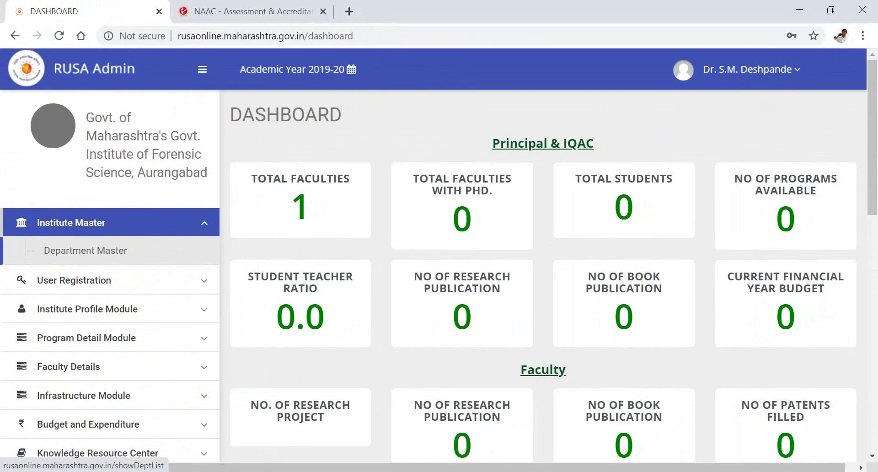
left_click(86, 250)
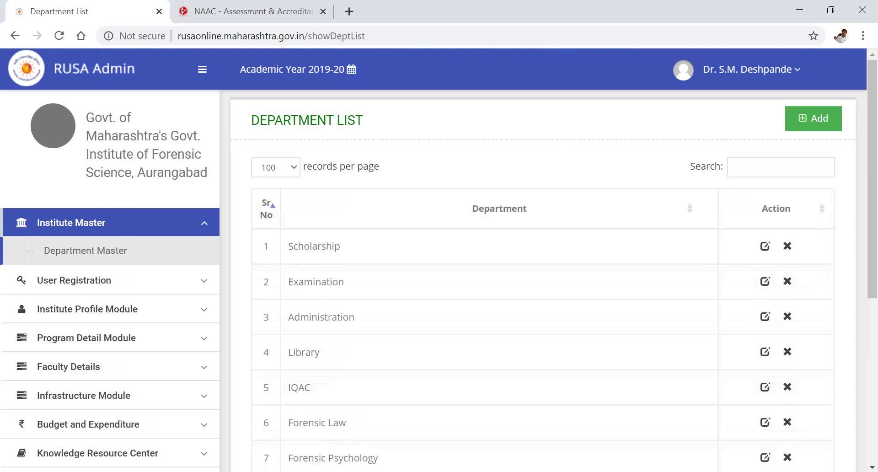
scroll(540, 274, "down", 2)
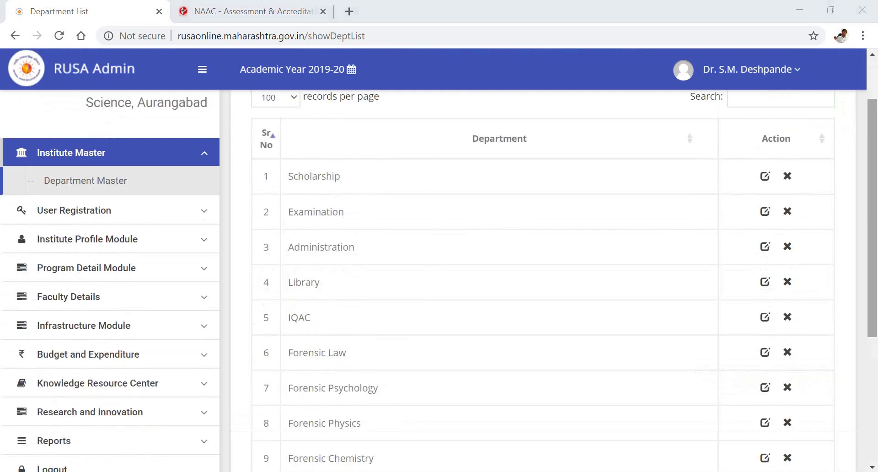
scroll(540, 275, "down", 5)
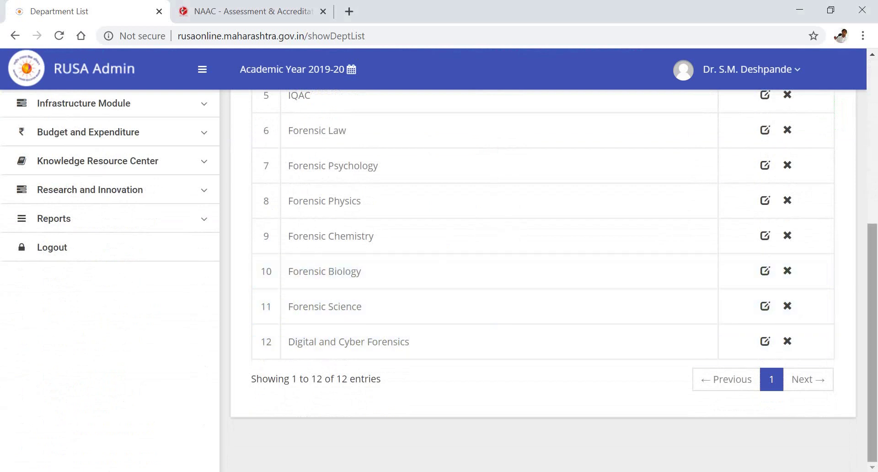
scroll(439, 276, "up", 5)
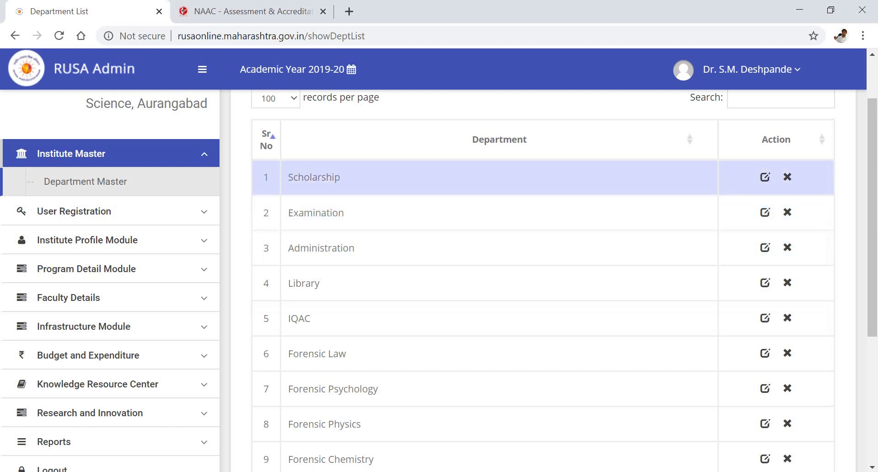
scroll(498, 297, "down", 5)
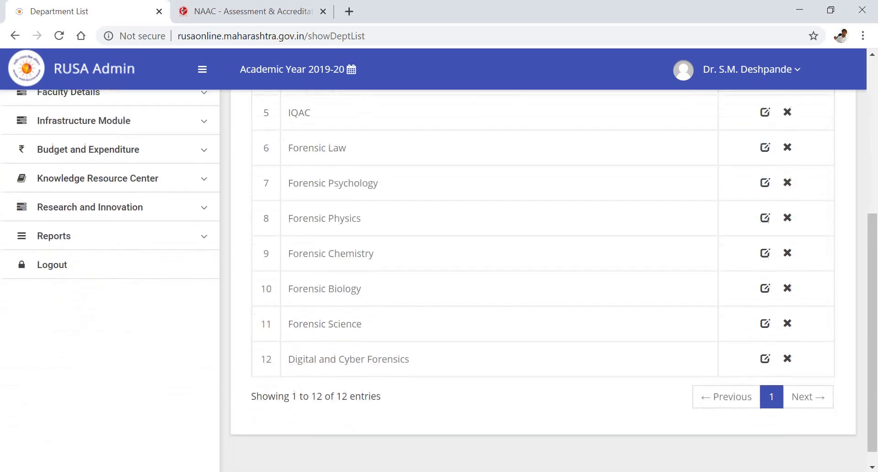
scroll(498, 297, "up", 5)
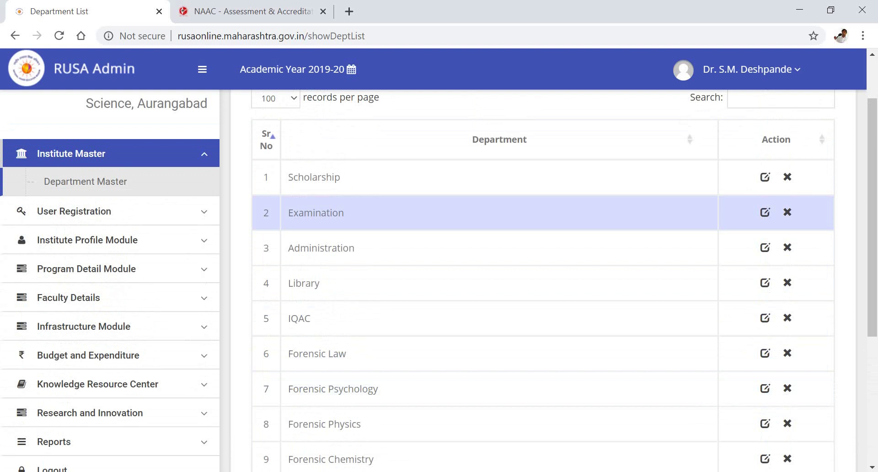
scroll(439, 265, "up", 2)
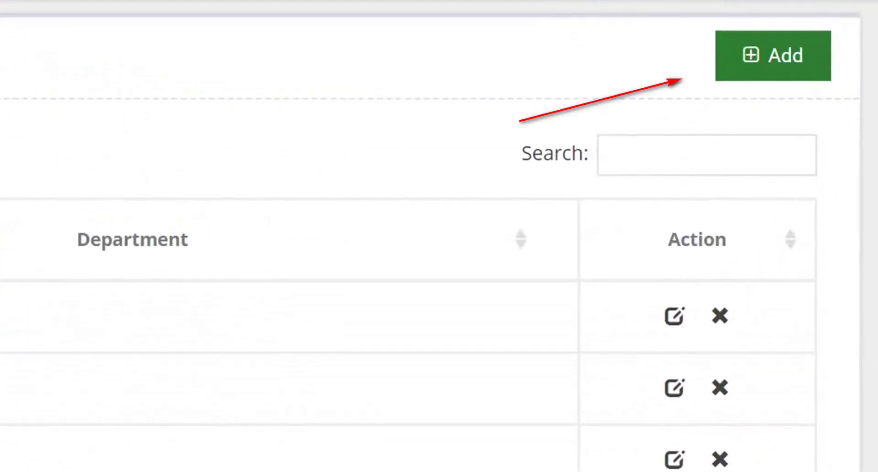
Step: Open the Add Department form to examine its Department Name field, and return to the department list
left_click(773, 55)
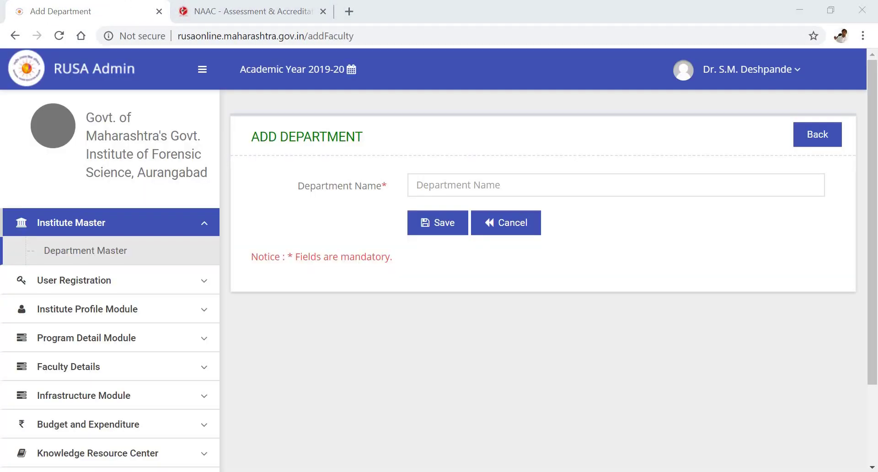
left_click(458, 185)
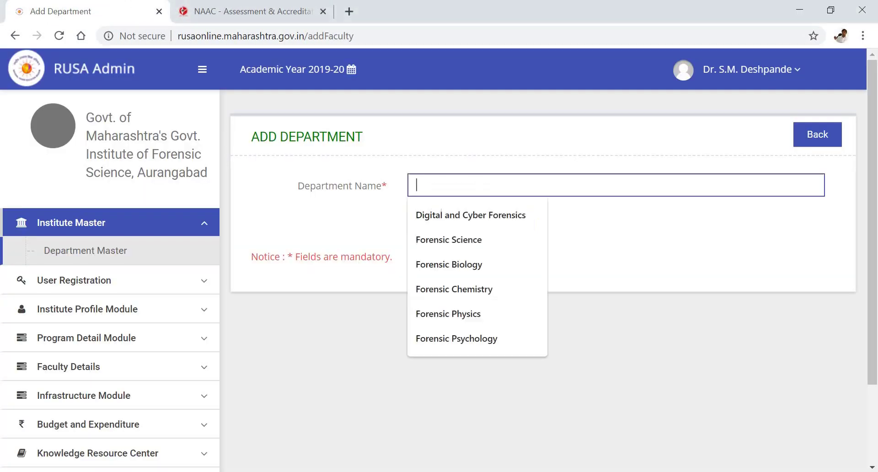
key("Escape")
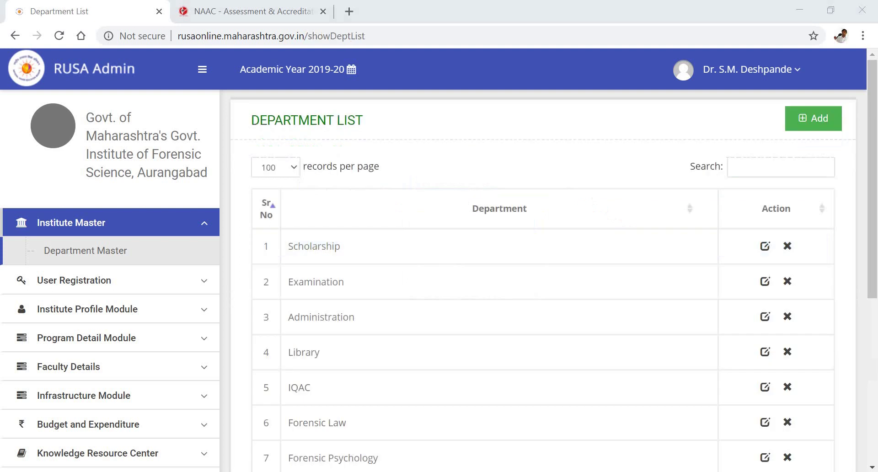
scroll(485, 434, "down", 1)
scroll(544, 320, "down", 5)
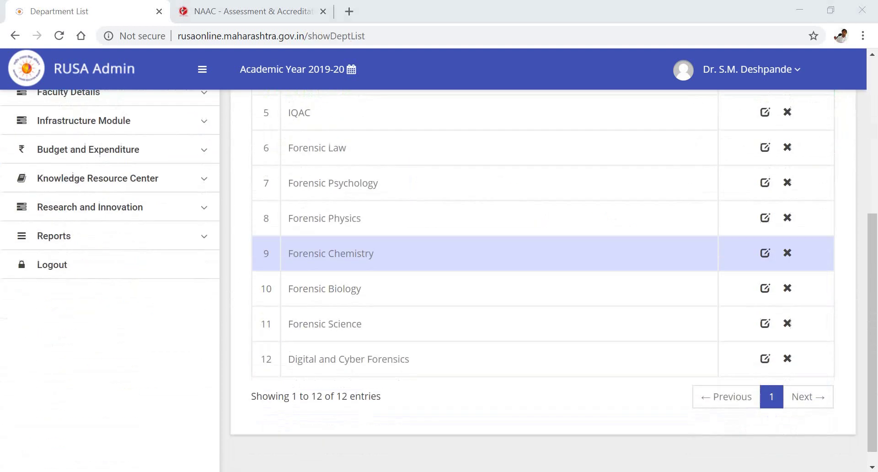
scroll(544, 320, "up", 6)
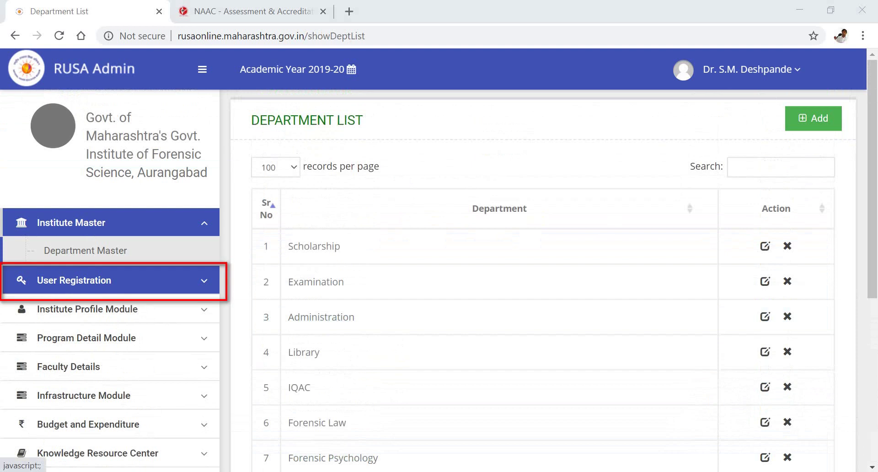
Step: Open Principal Registration under User Registration and examine its fields, from the name to the roles
left_click(109, 280)
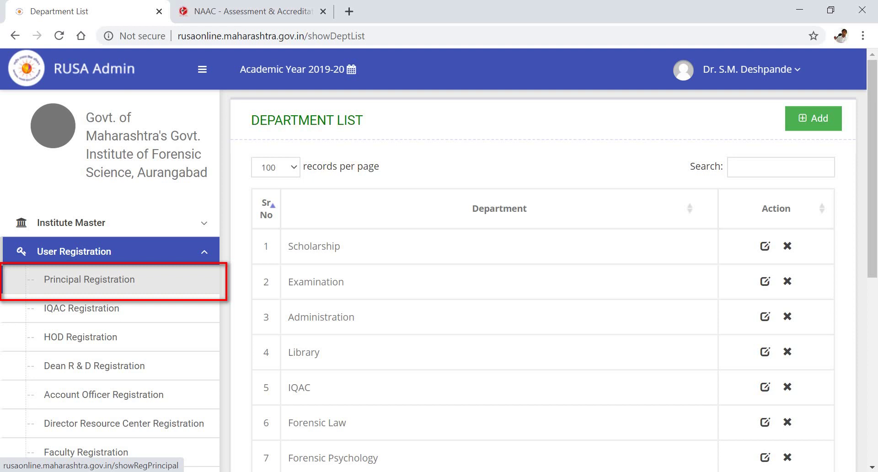
left_click(89, 279)
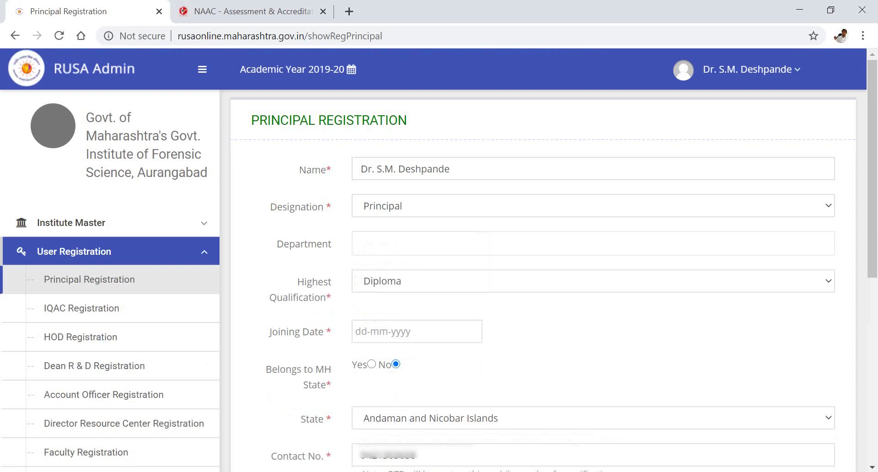
scroll(543, 281, "down", 6)
scroll(544, 281, "up", 4)
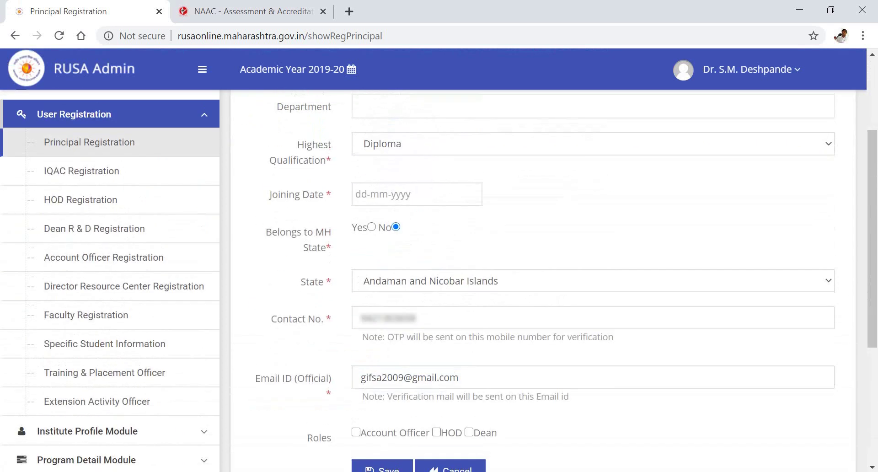
scroll(544, 281, "down", 5)
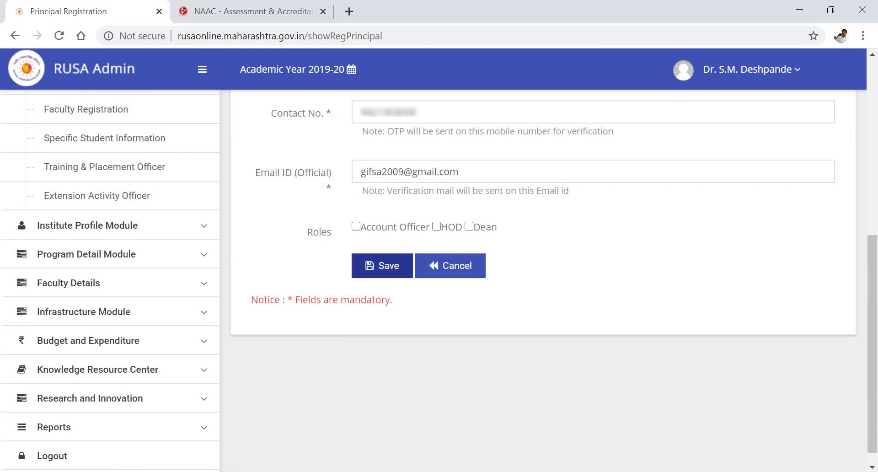
scroll(543, 281, "up", 6)
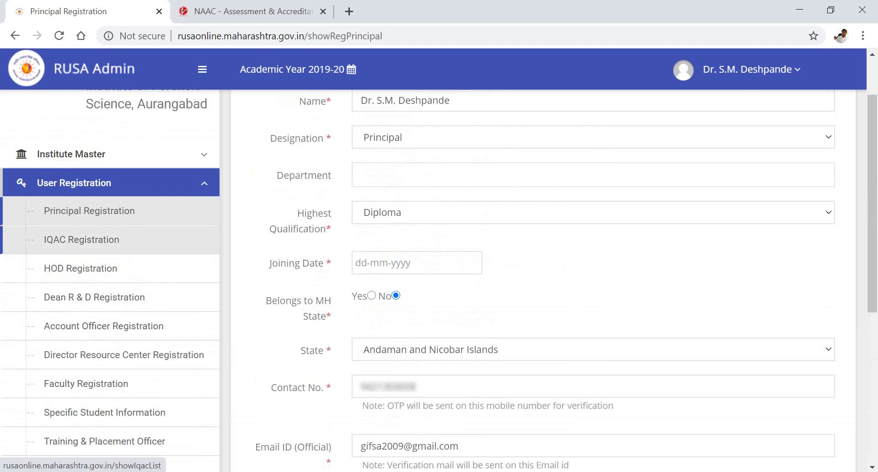
Step: Open IQAC Registration under User Registration, start a new entry and choose IQAC as the designation
left_click(82, 239)
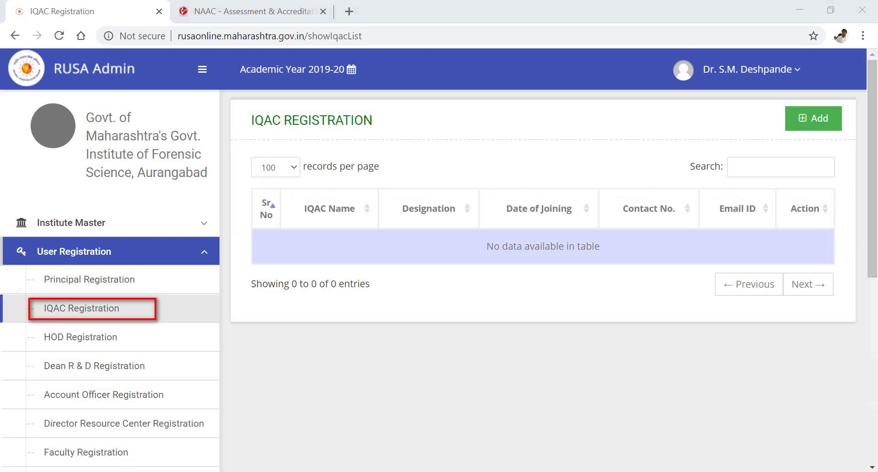
left_click(814, 118)
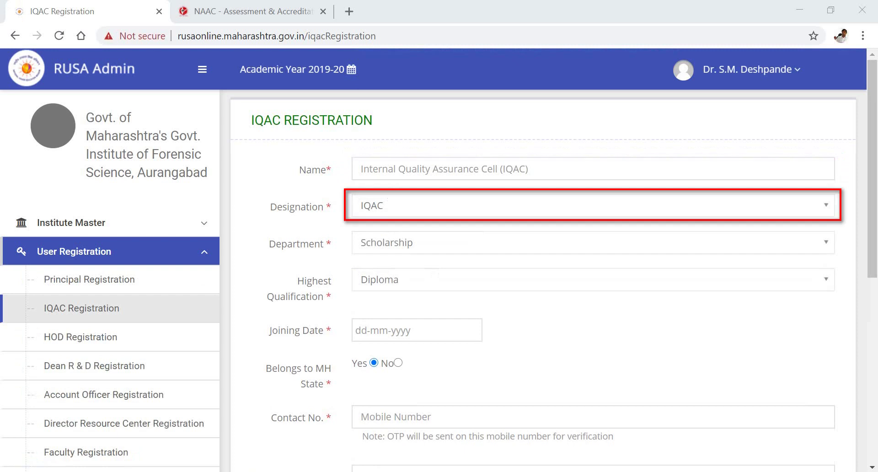
left_click(591, 206)
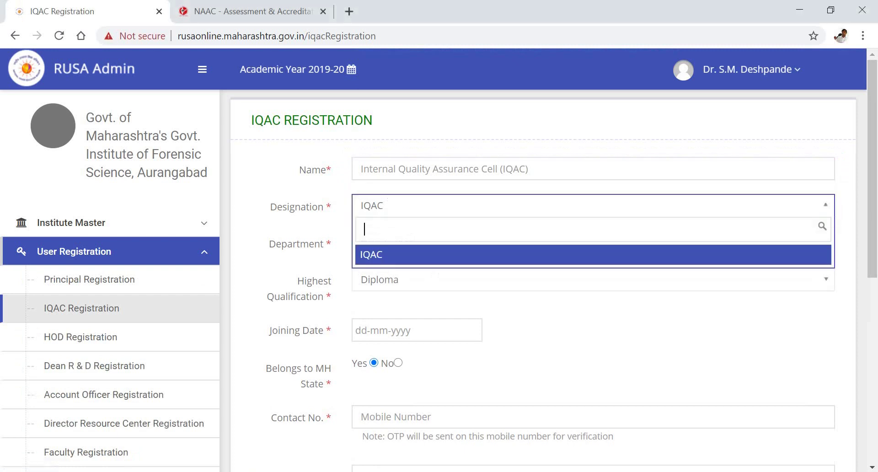
key("Return")
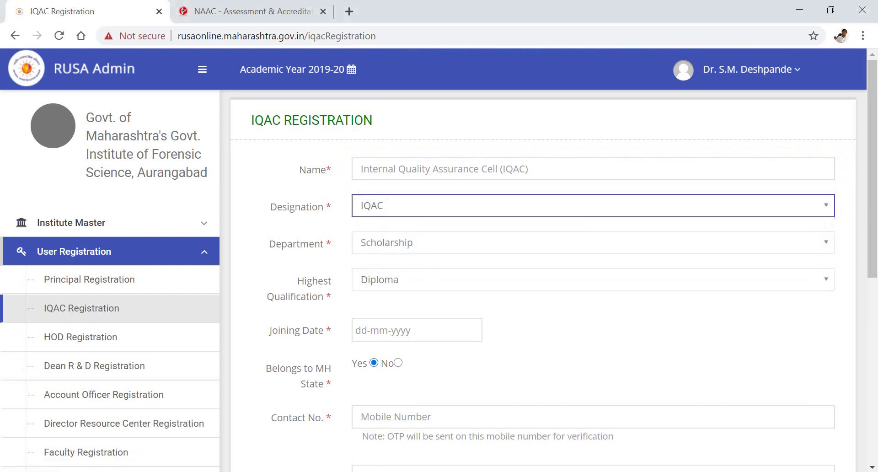
Step: Set the department in the IQAC registration form to IQAC
left_click(591, 242)
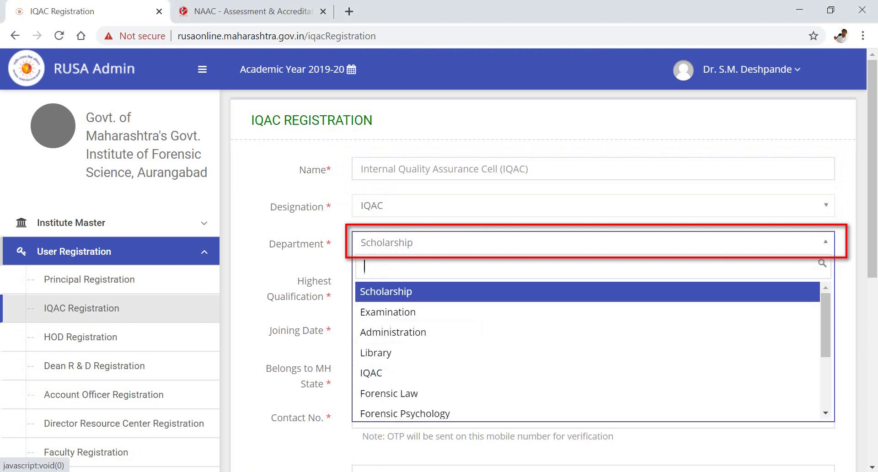
key("Down")
key("Down")
key("Down")
key("Down")
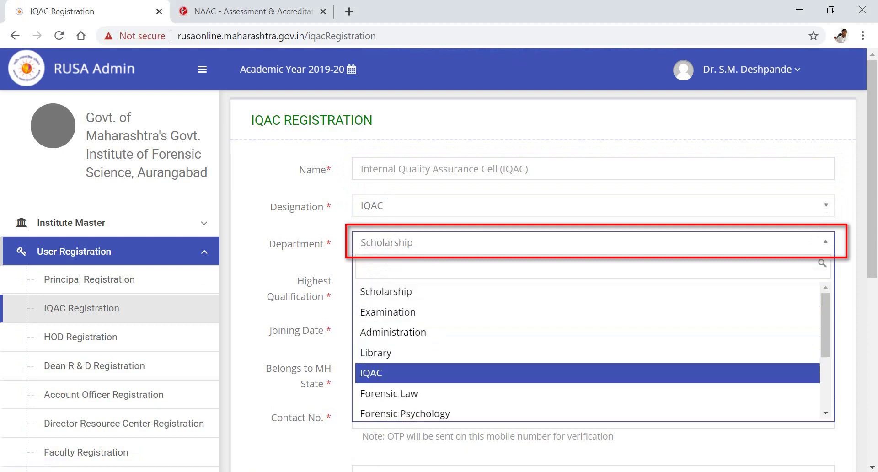
key("Return")
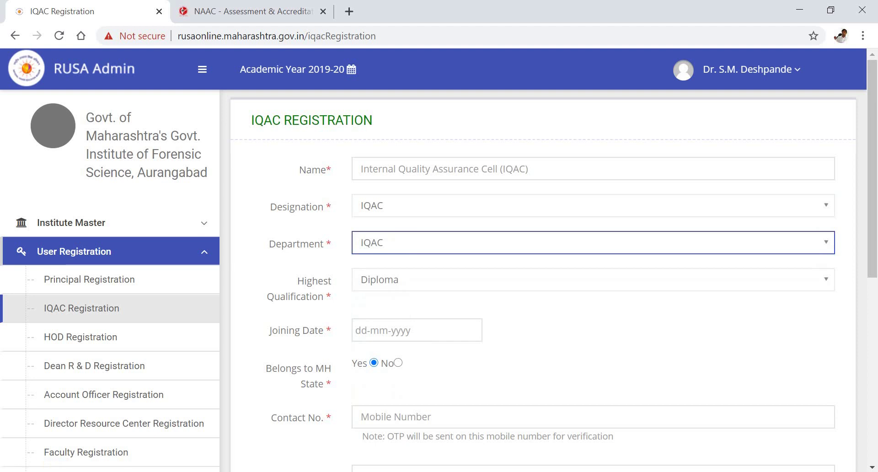
Step: Set the highest qualification in the IQAC registration form to Post Doctorate
key("Tab")
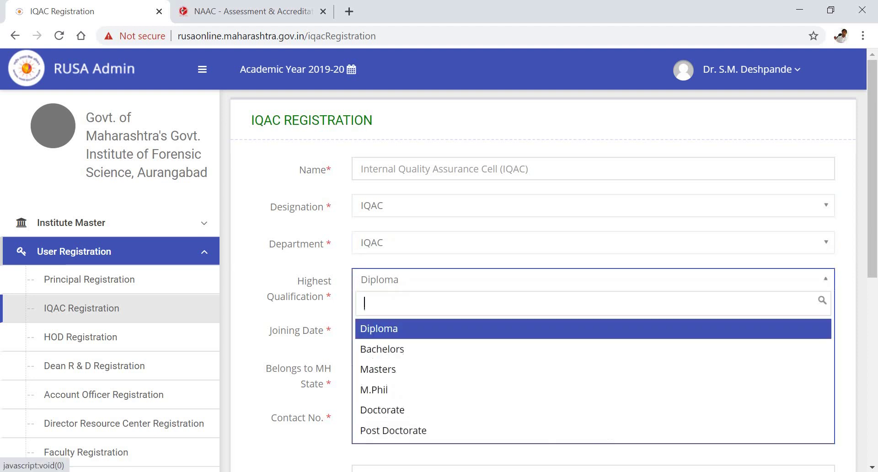
key("Down")
key("Down")
key("Down")
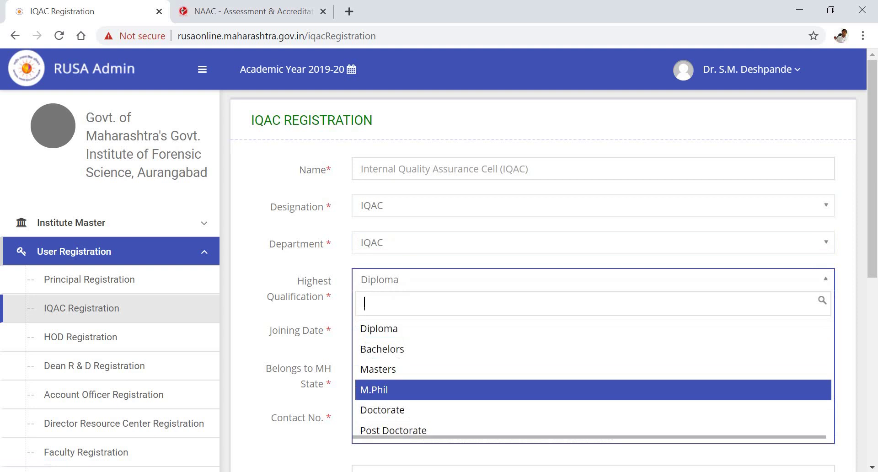
key("Return")
key("Down")
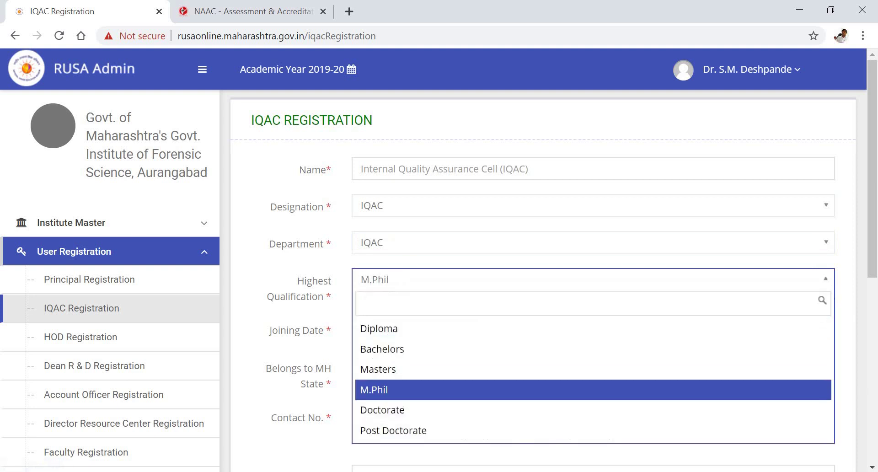
key("Down")
key("Down")
key("Return")
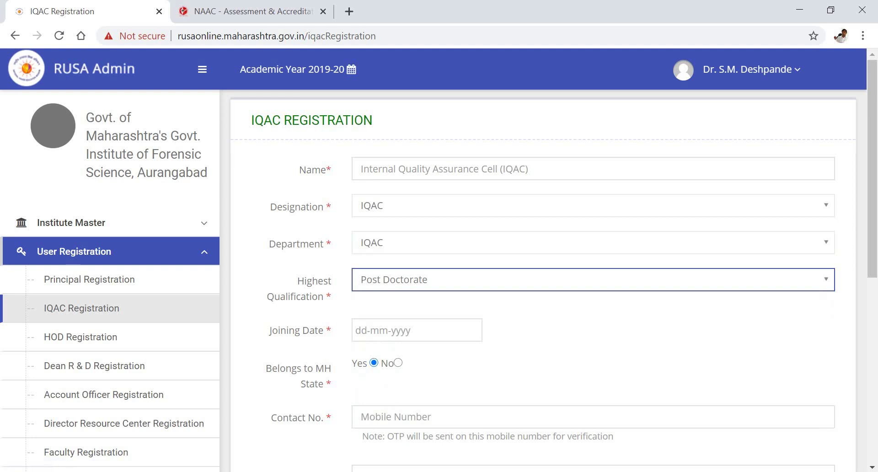
Step: Examine the remaining IQAC form fields from joining date to roles, and open the HOD Registration list under User Registration
scroll(440, 274, "down", 3)
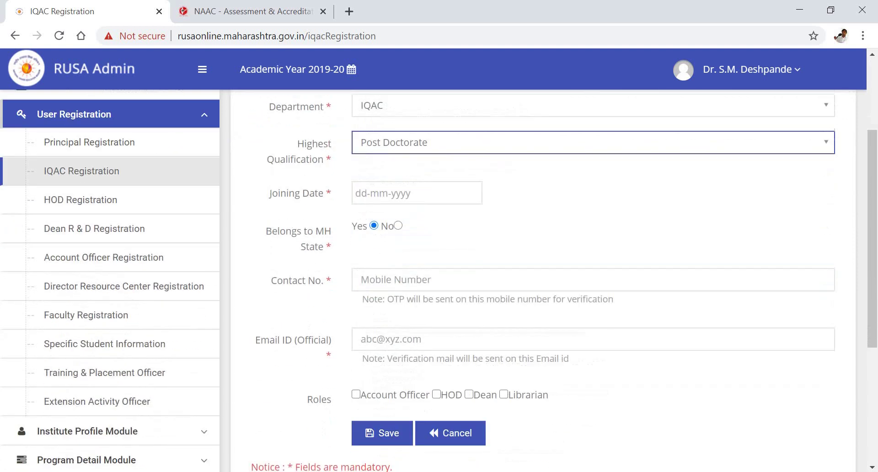
scroll(439, 275, "down", 2)
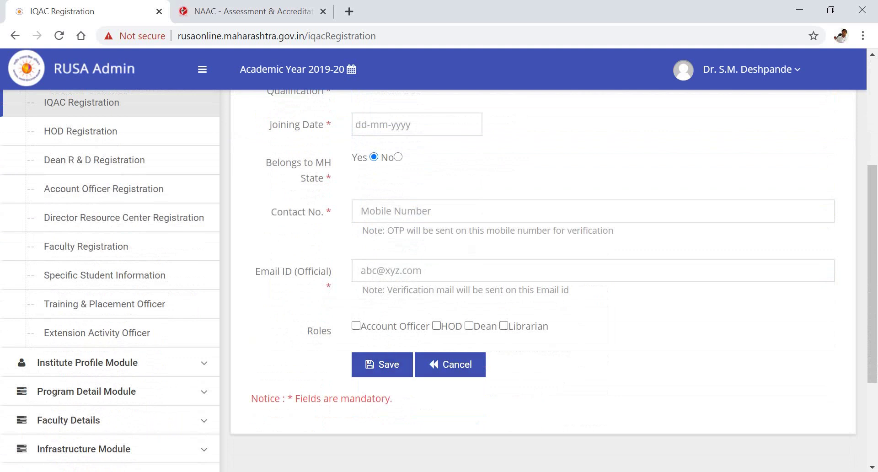
scroll(439, 280, "up", 3)
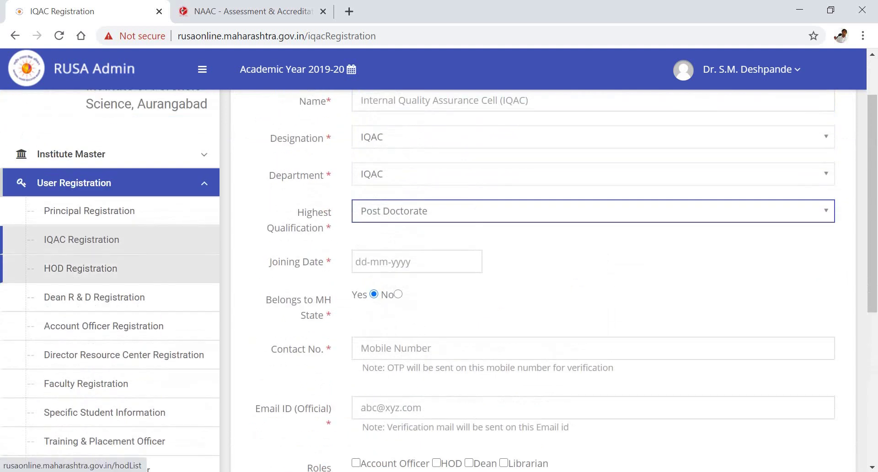
left_click(80, 269)
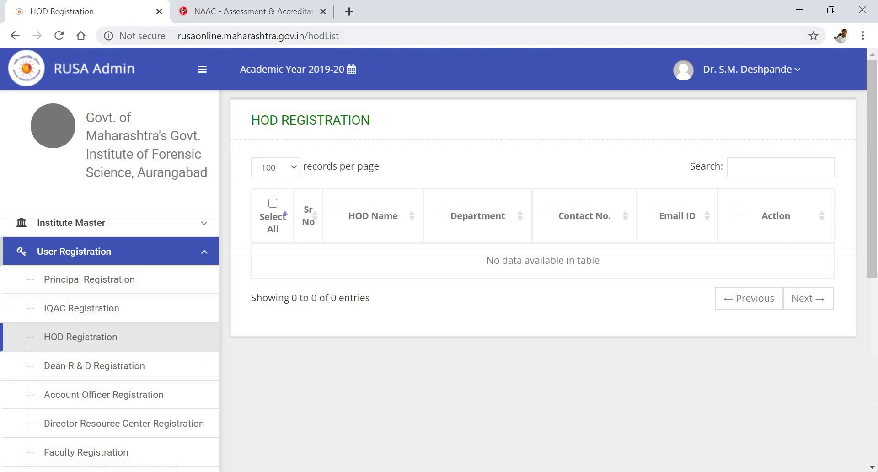
left_click_drag(251, 120, 370, 119)
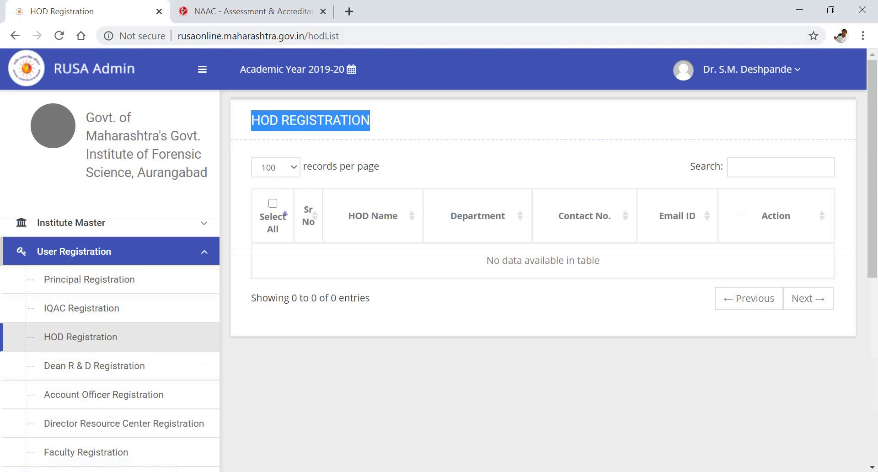